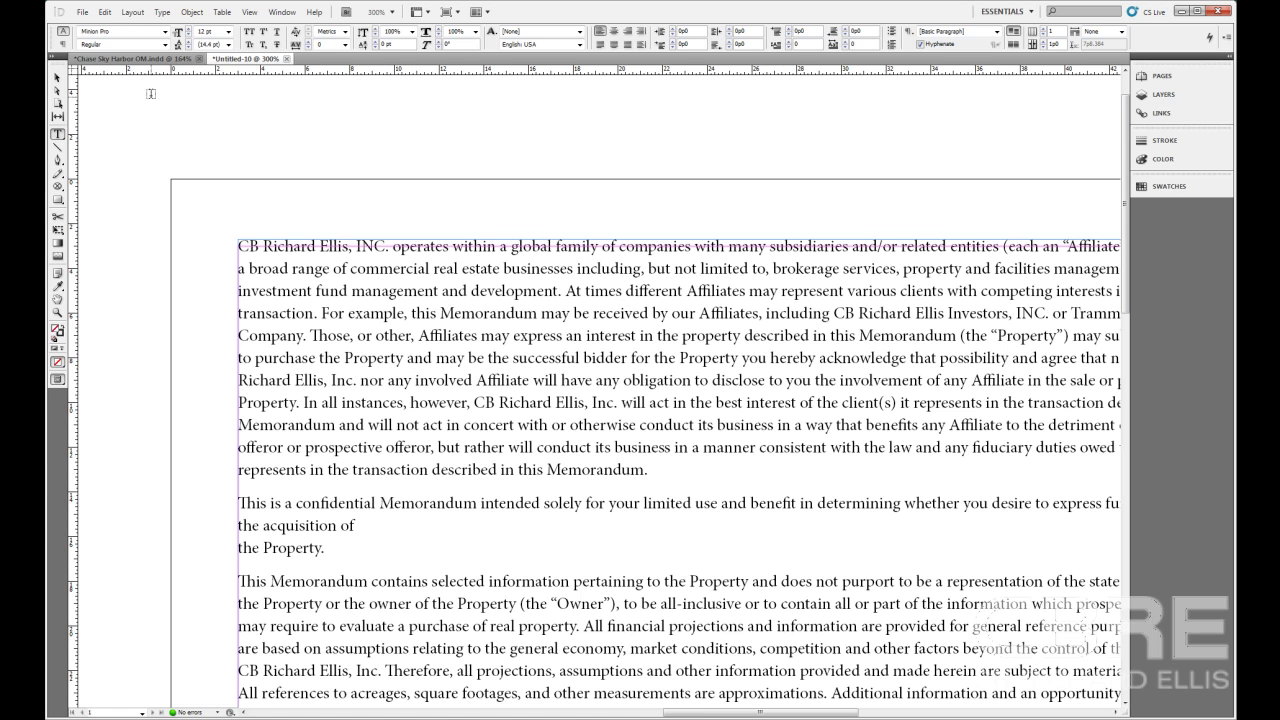
- Open Find/Change, clear both fields and enter INC. as the search text
left_click(104, 12)
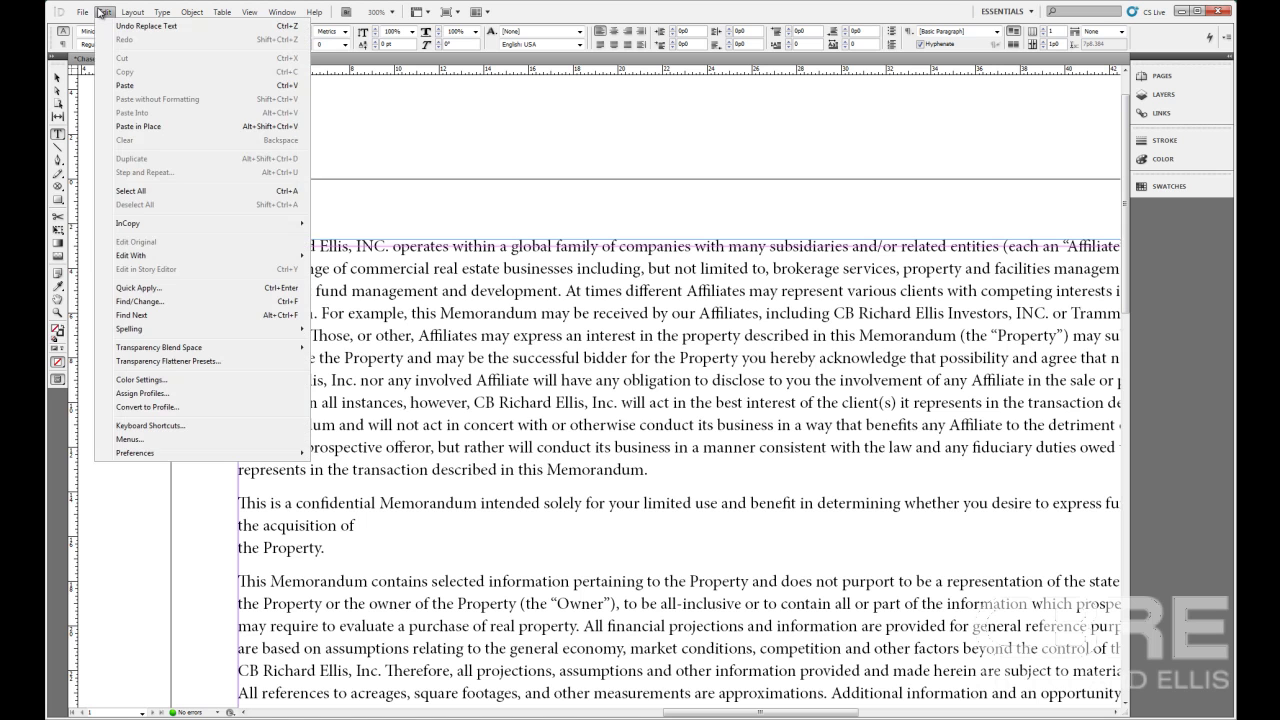
left_click(191, 309)
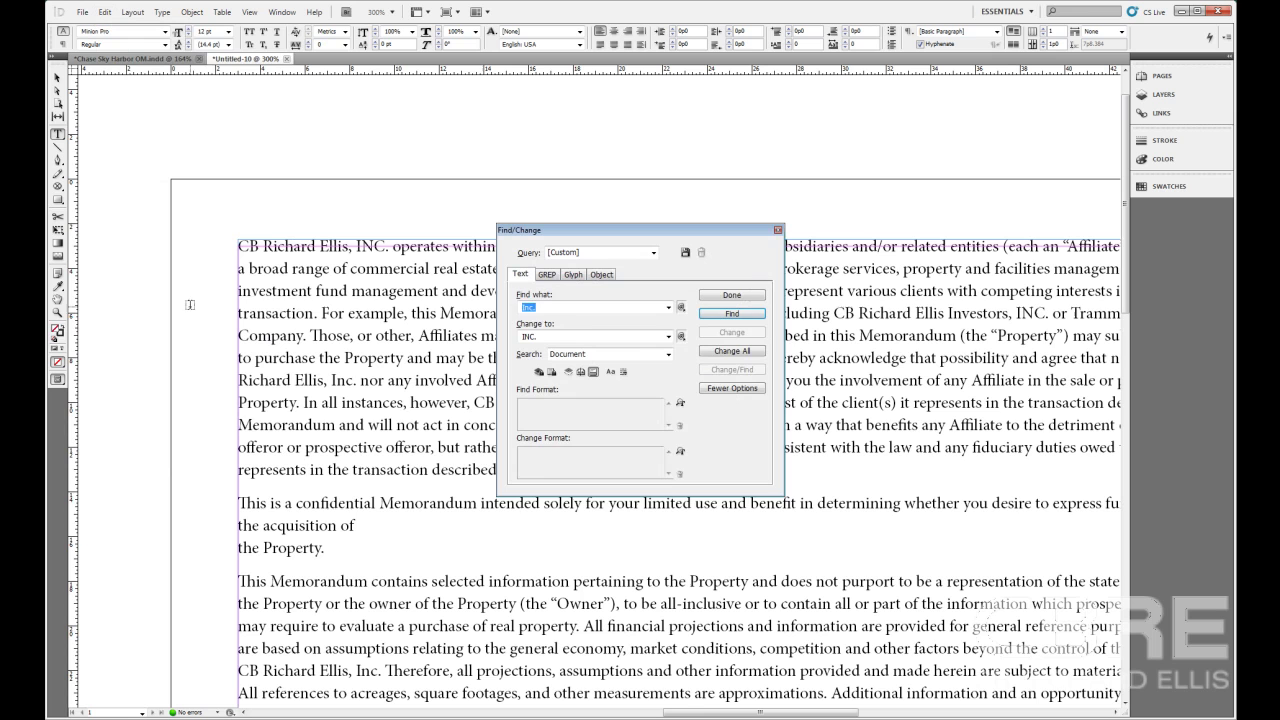
key("BackSpace")
double_click(521, 338)
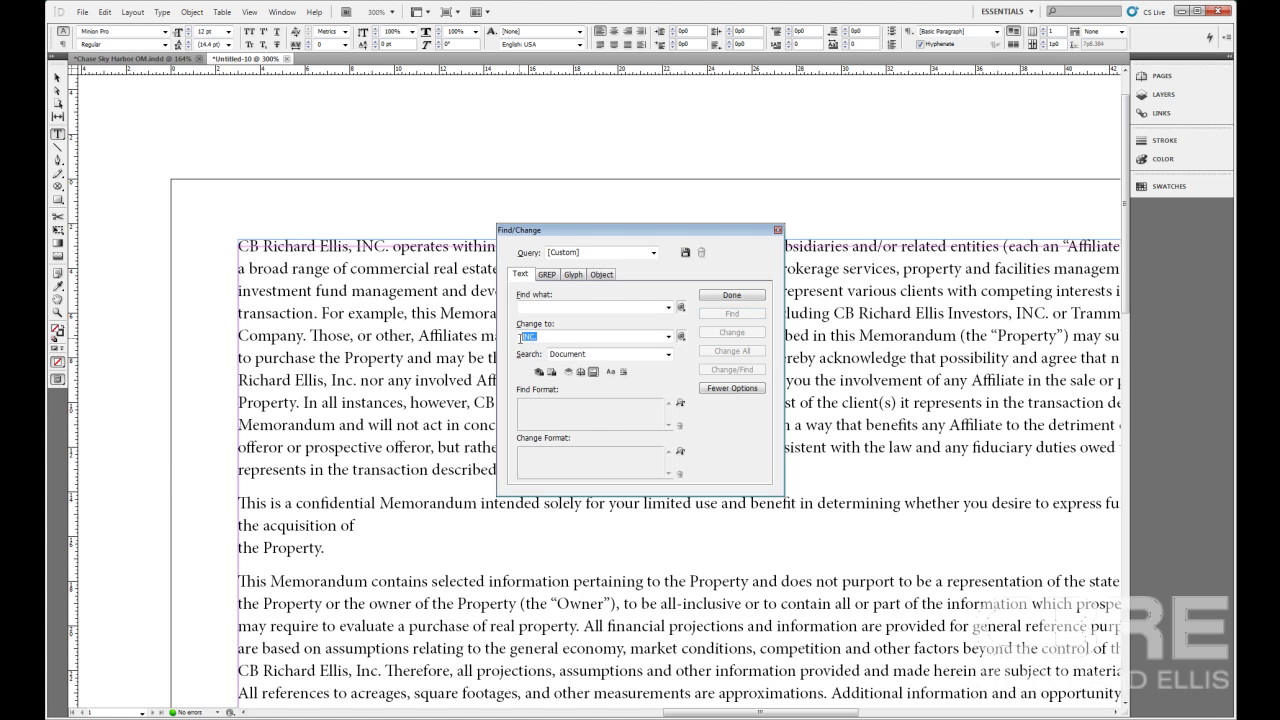
key("BackSpace")
type("INC.")
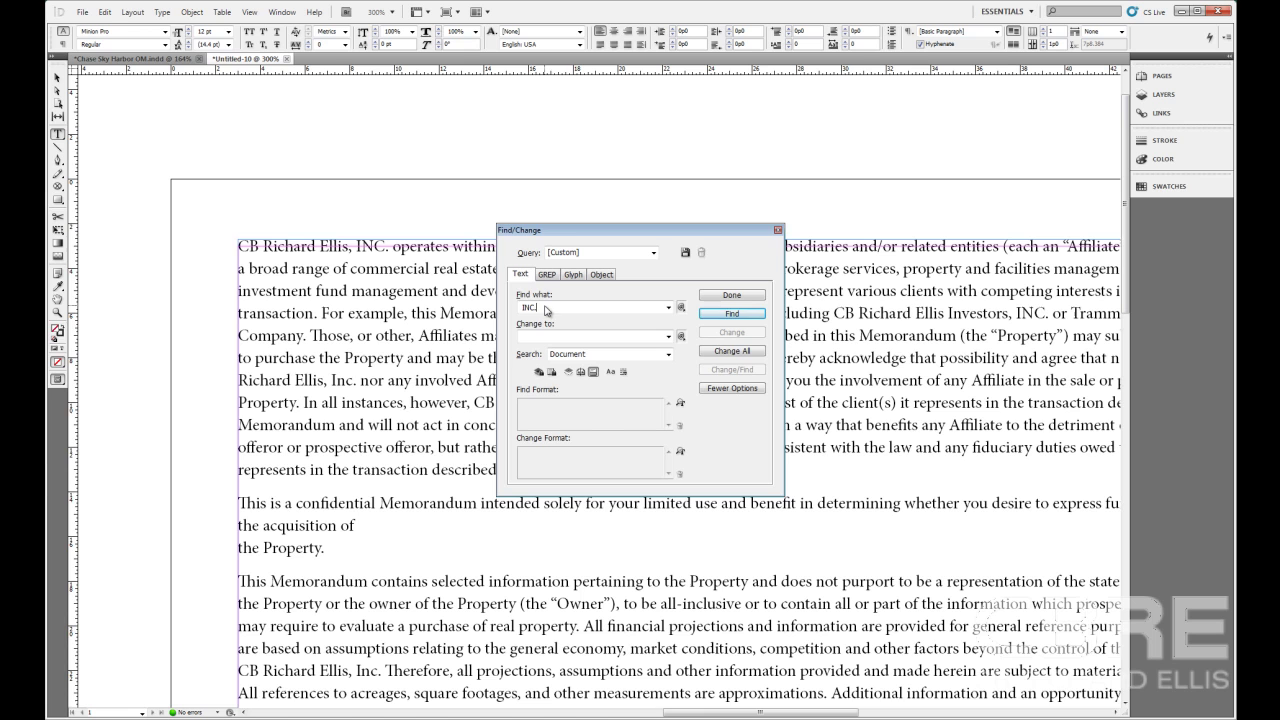
left_click(536, 338)
- Enter Inc. as the replacement text and bring up the Search scope choices
type("Inc.")
left_click(668, 356)
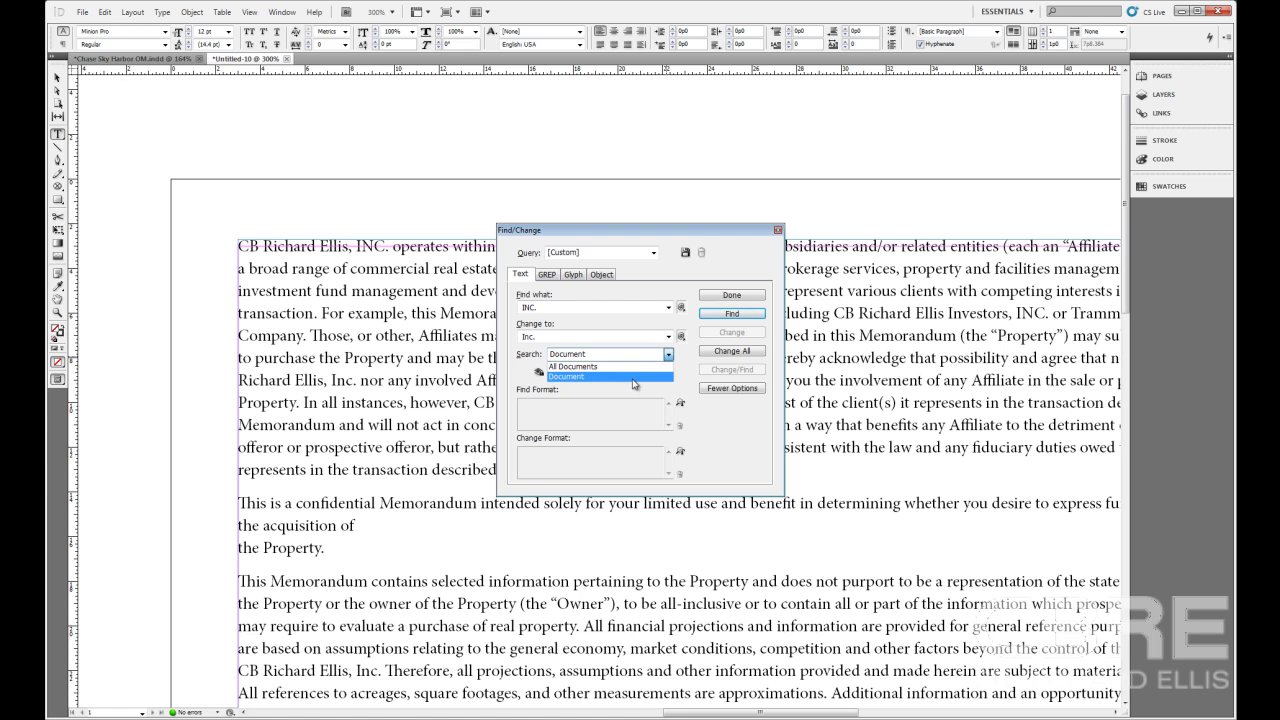
- Keep the Find/Change search scope set to Document
left_click(633, 377)
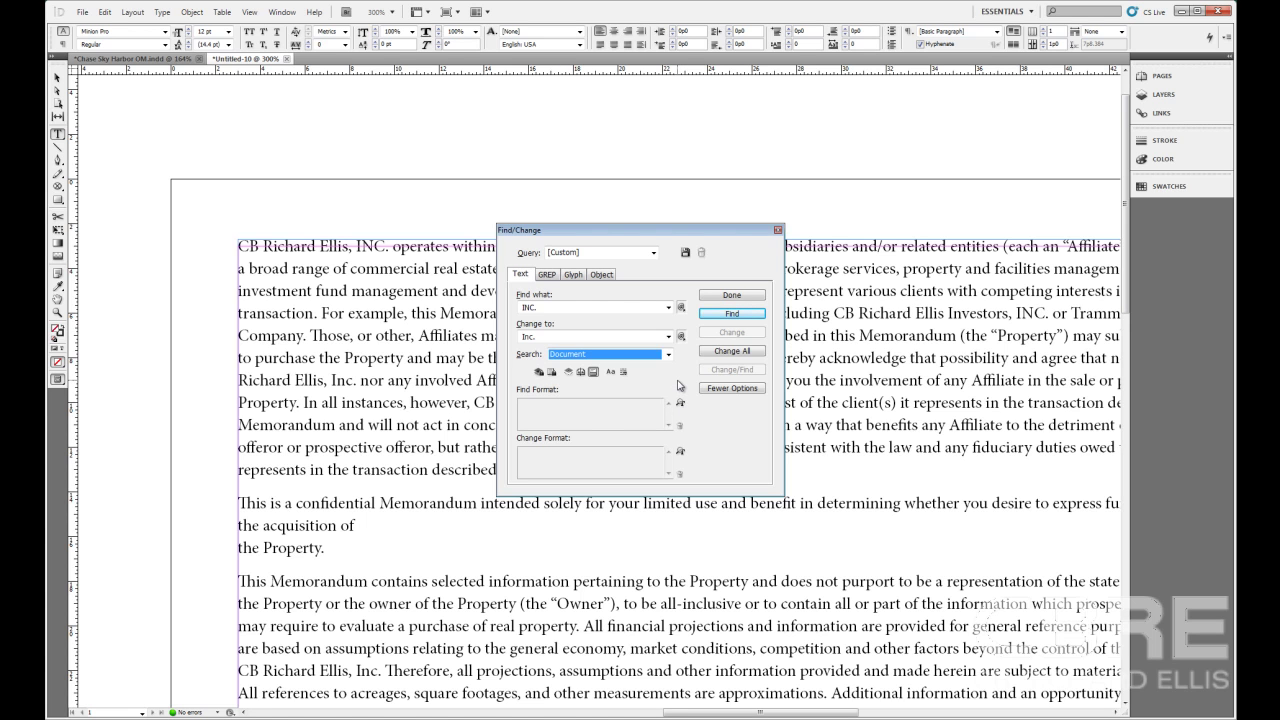
- Switch Find/Change to GREP mode and glance at its Find what special characters menu
left_click(547, 275)
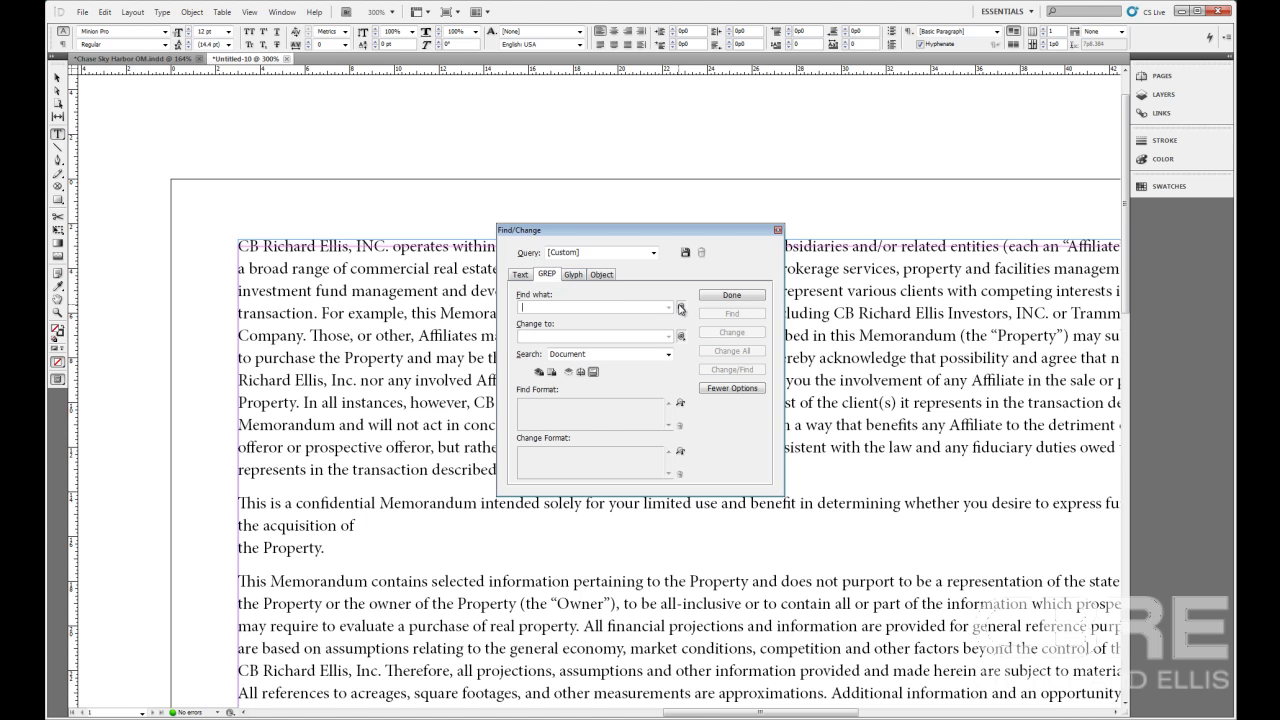
left_click(681, 309)
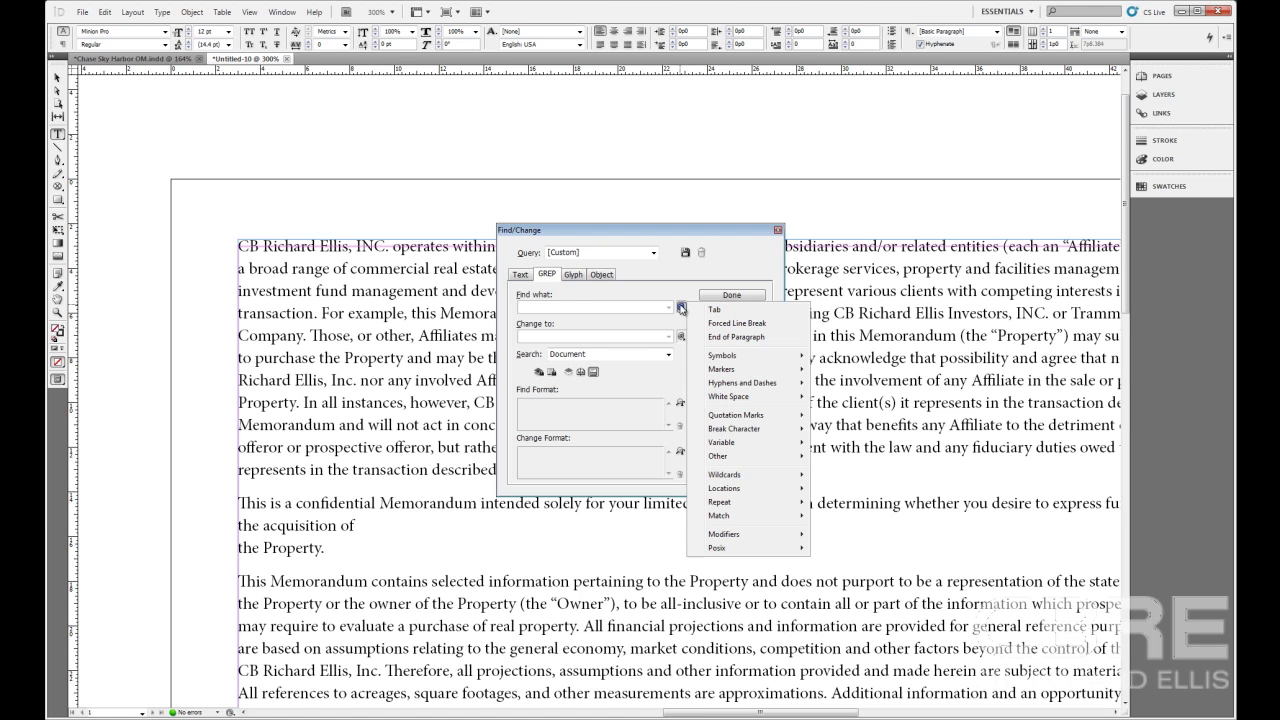
left_click(591, 292)
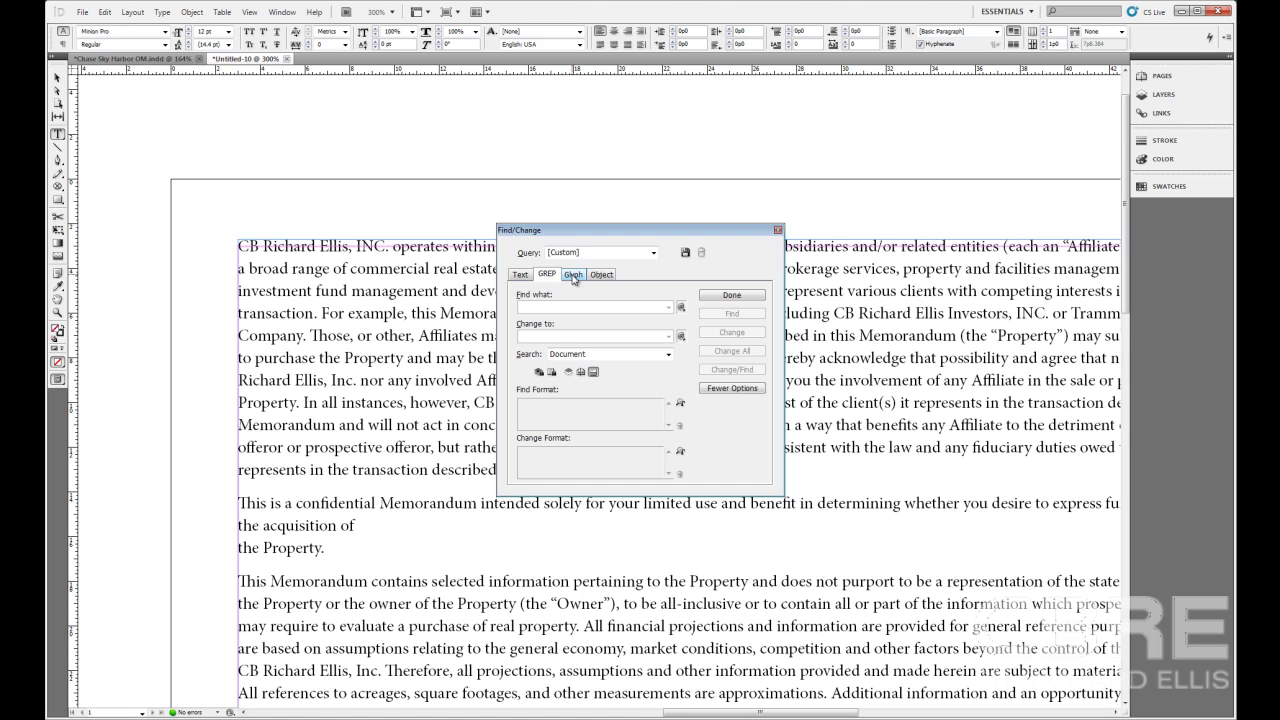
- Browse Glyph mode's Font Family and Font Style lists, then move to Object mode
left_click(574, 279)
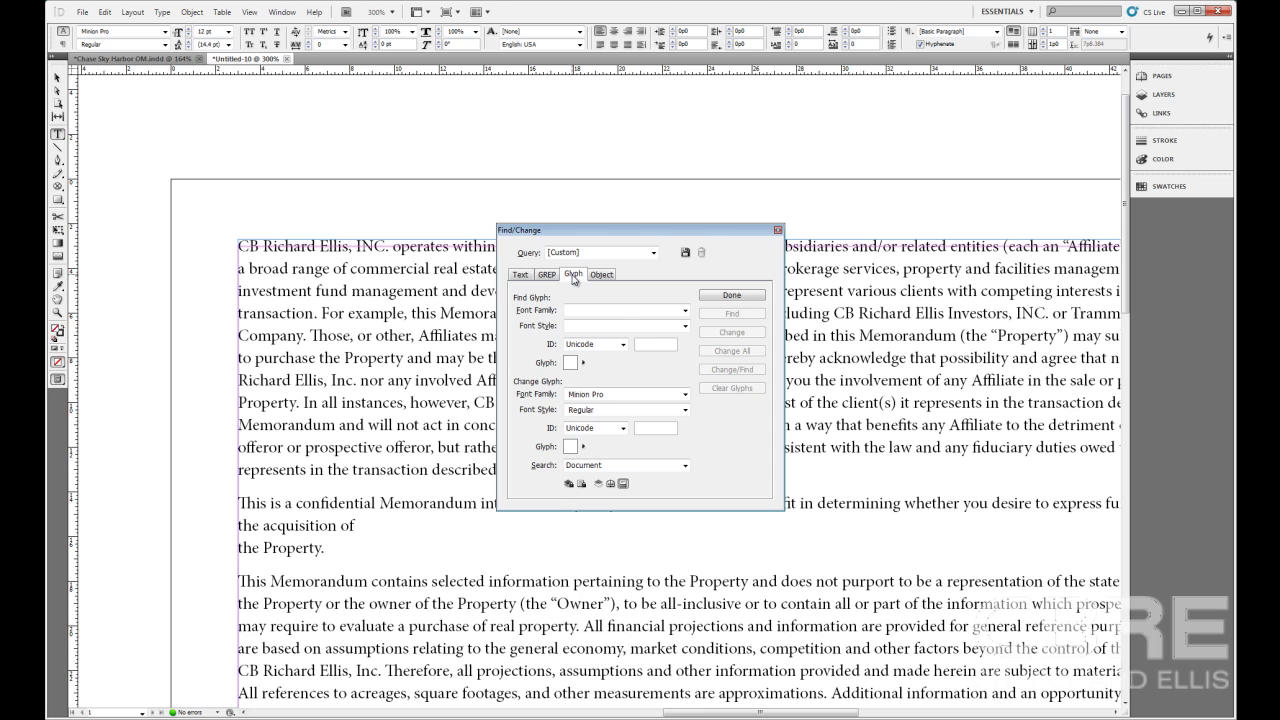
left_click(685, 311)
left_click(664, 299)
left_click(686, 326)
left_click(686, 329)
left_click(602, 275)
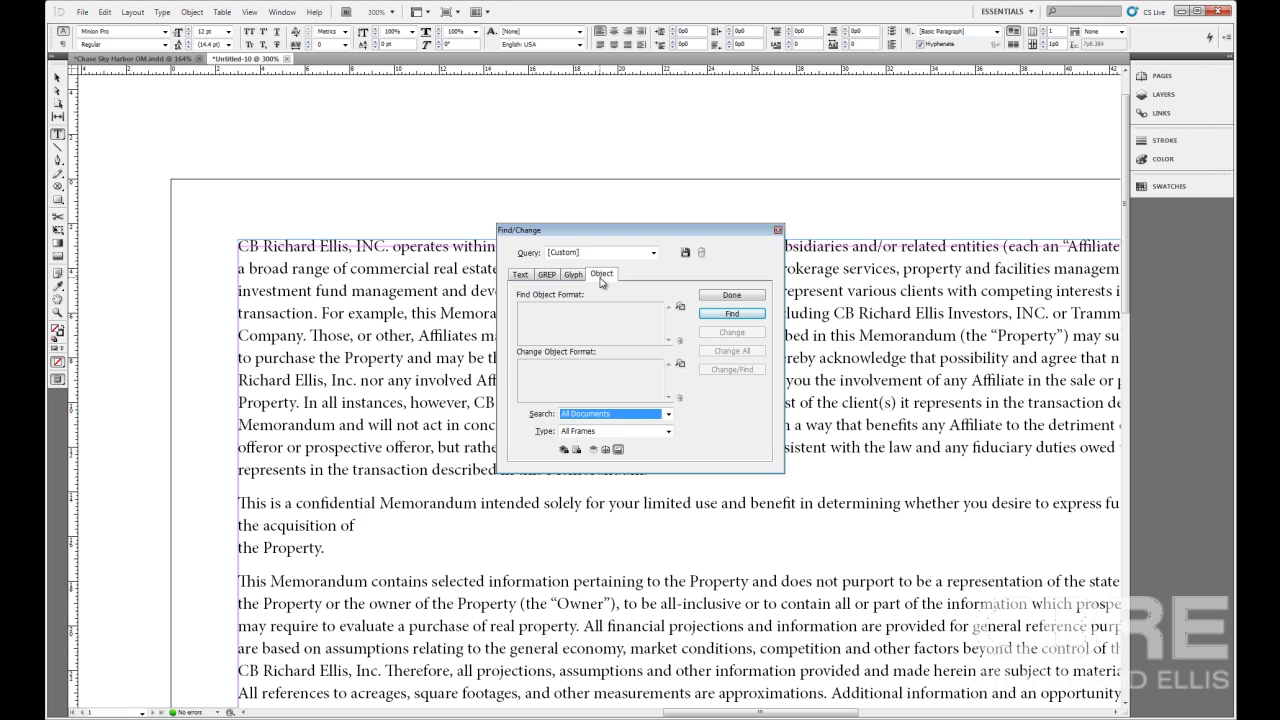
- Return to Text mode and browse the Change to special characters menu without altering INC./Inc
left_click(519, 281)
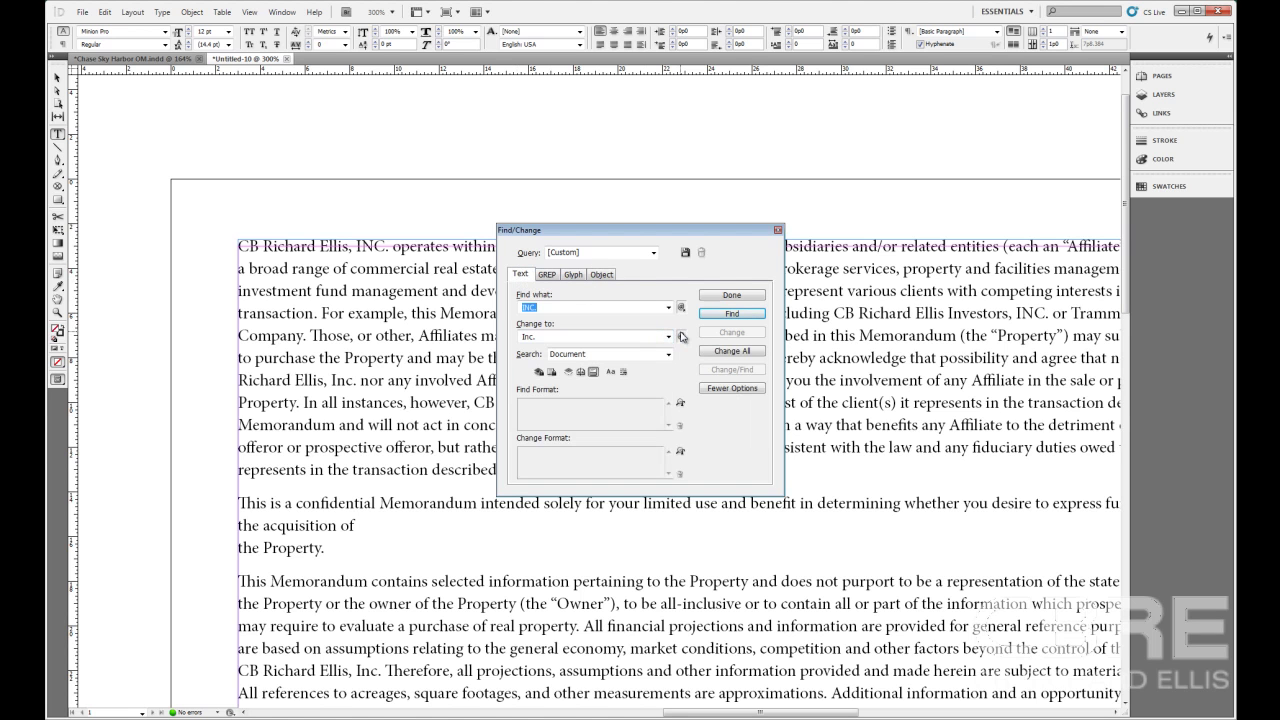
left_click(681, 336)
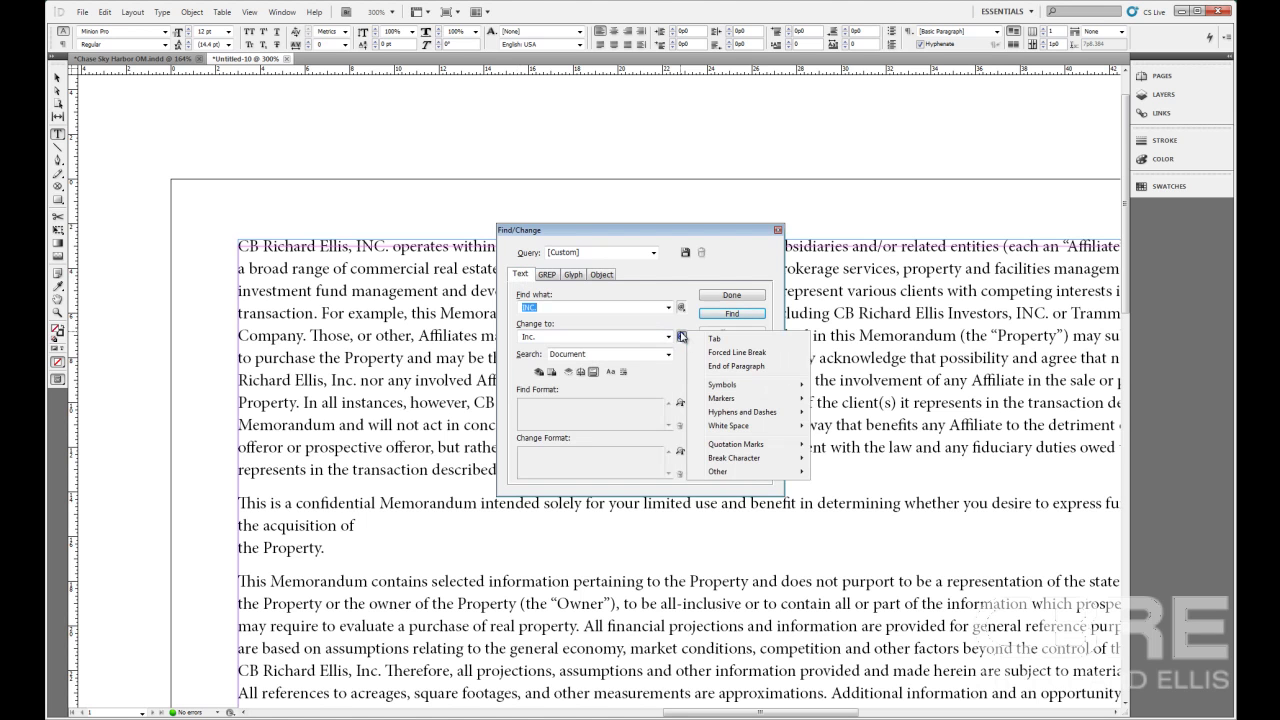
mouse_move(736, 398)
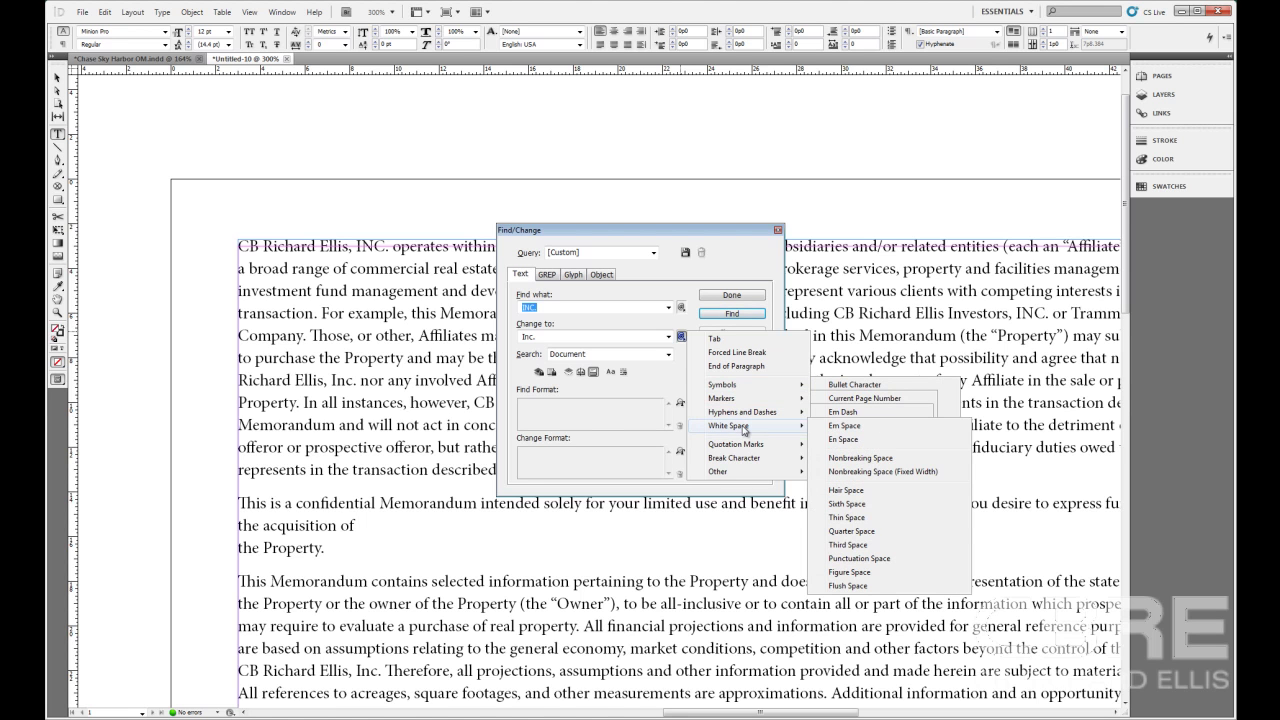
mouse_move(743, 461)
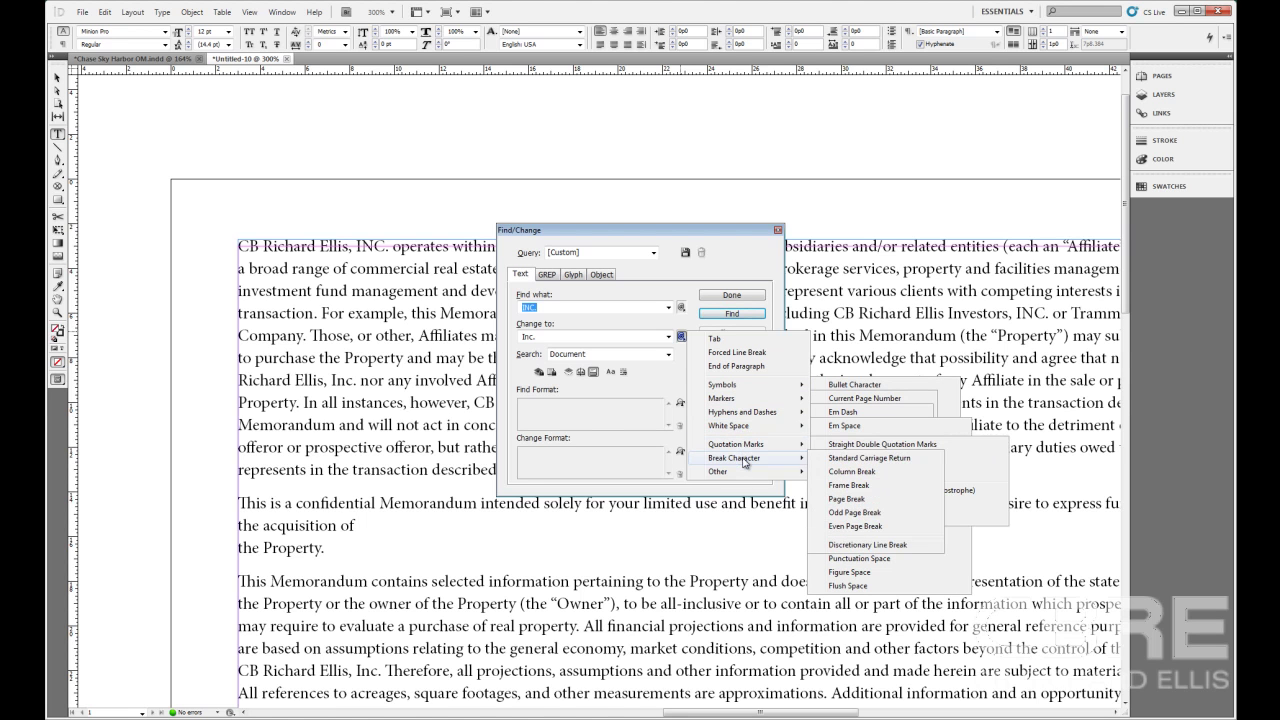
left_click(661, 297)
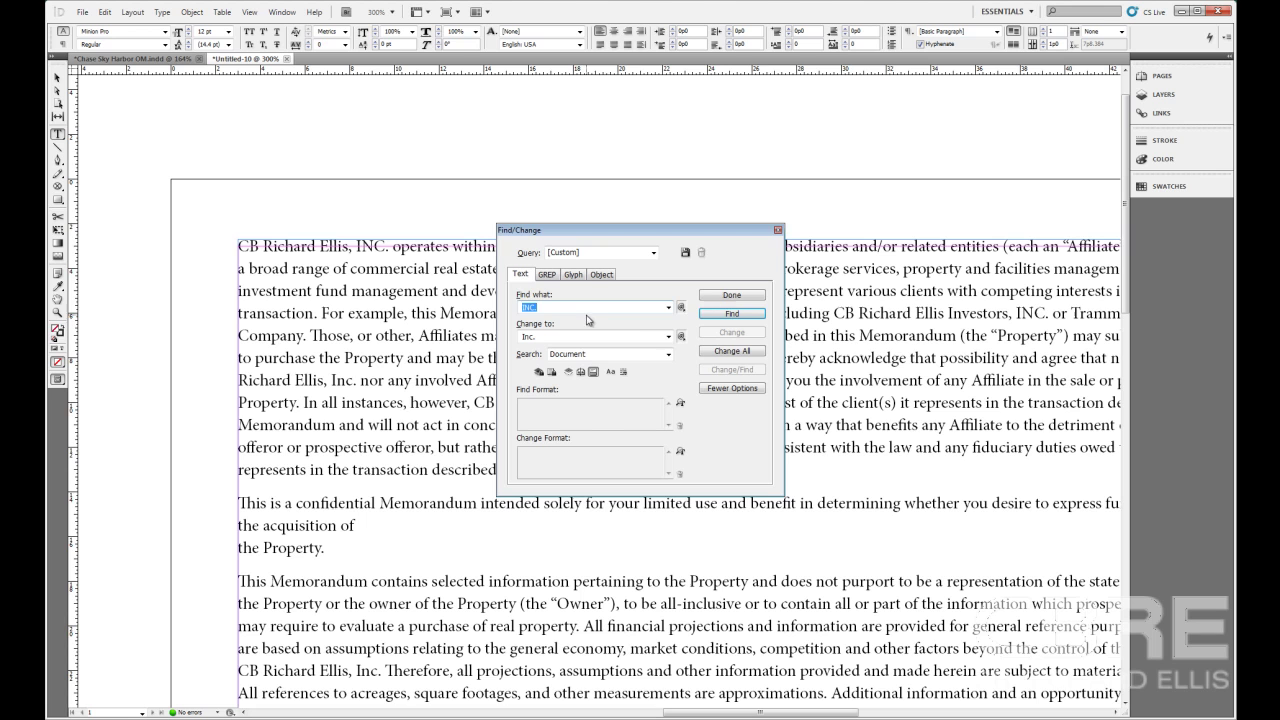
left_click(681, 337)
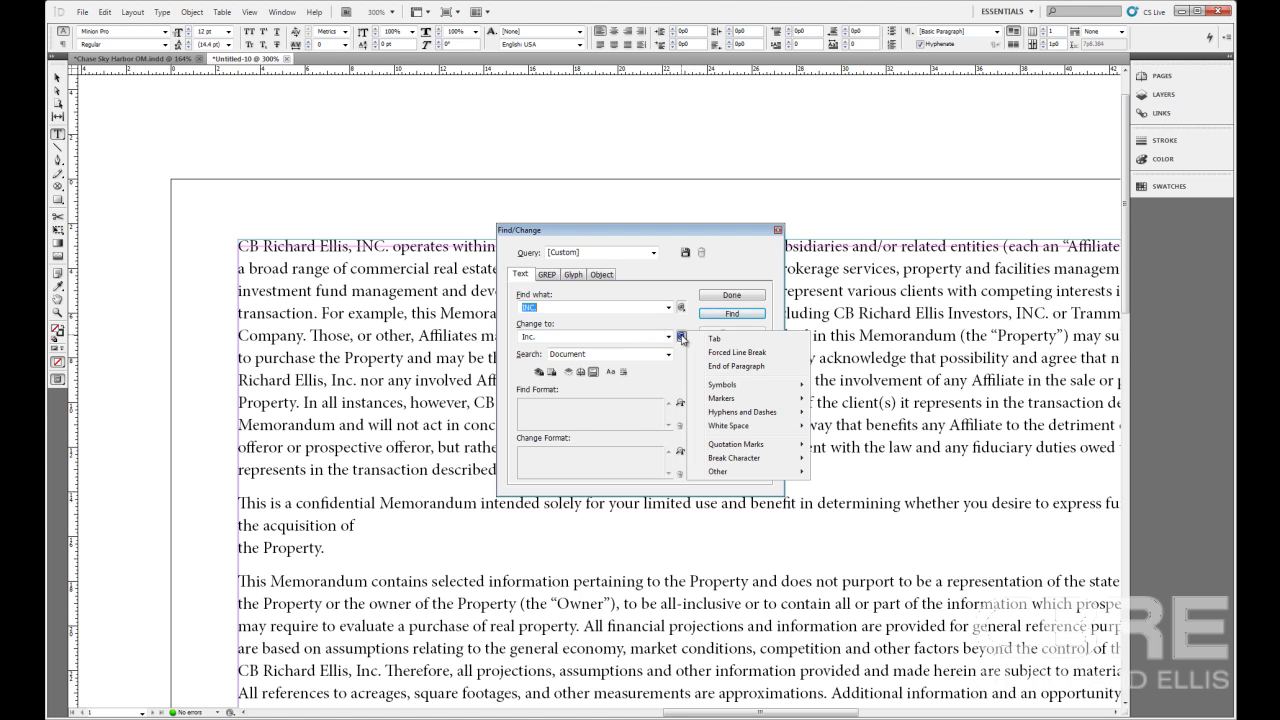
left_click(636, 331)
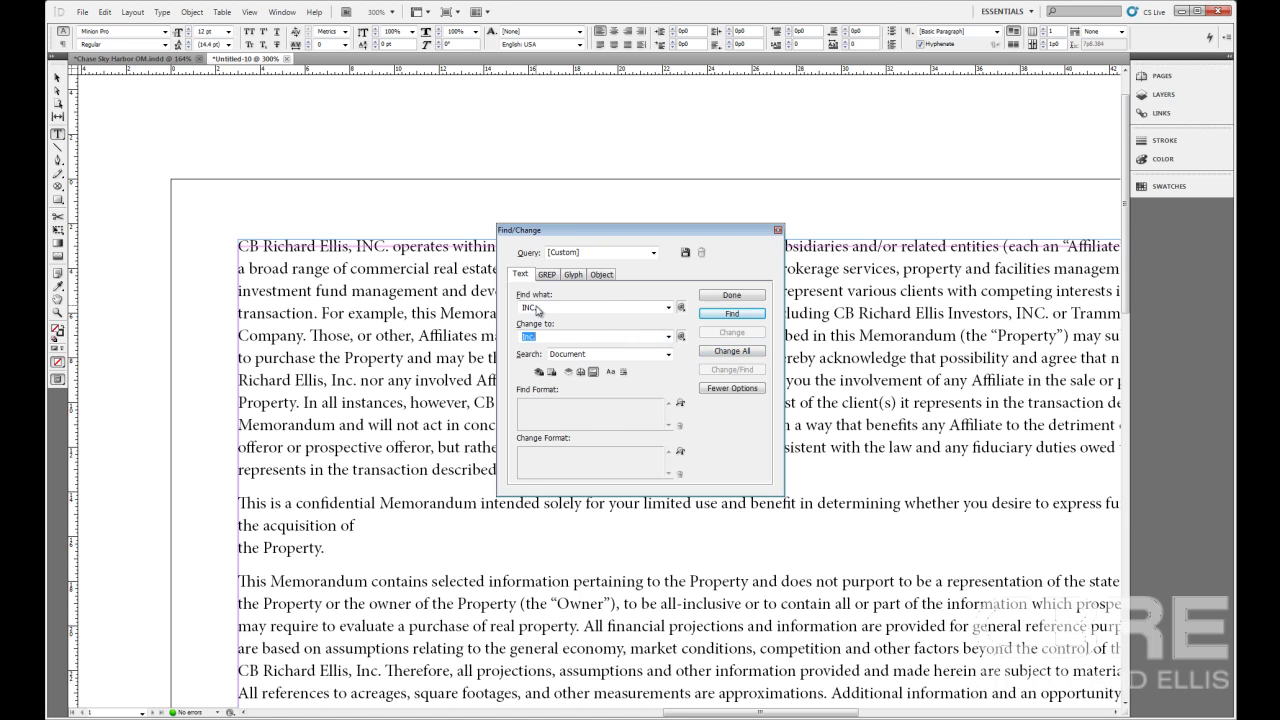
- Replace all 8 INC. occurrences with Inc. and acknowledge the completion alert
left_click(723, 351)
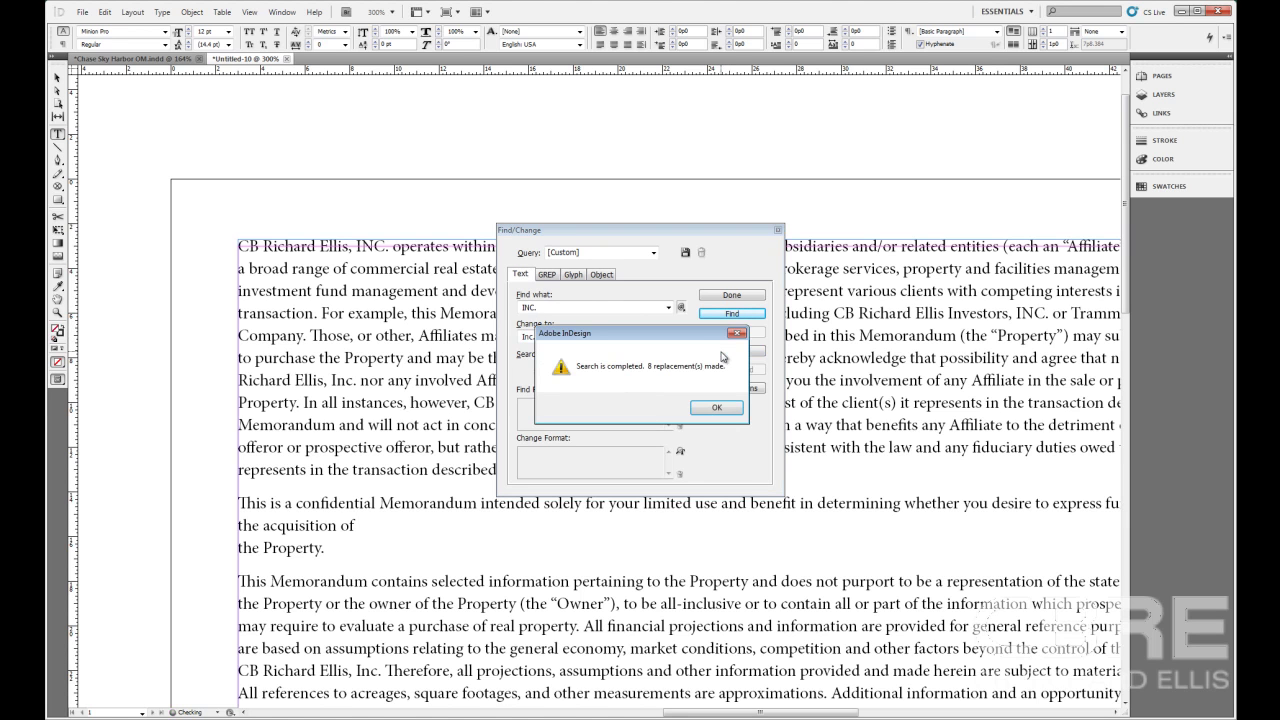
left_click_drag(676, 341, 378, 253)
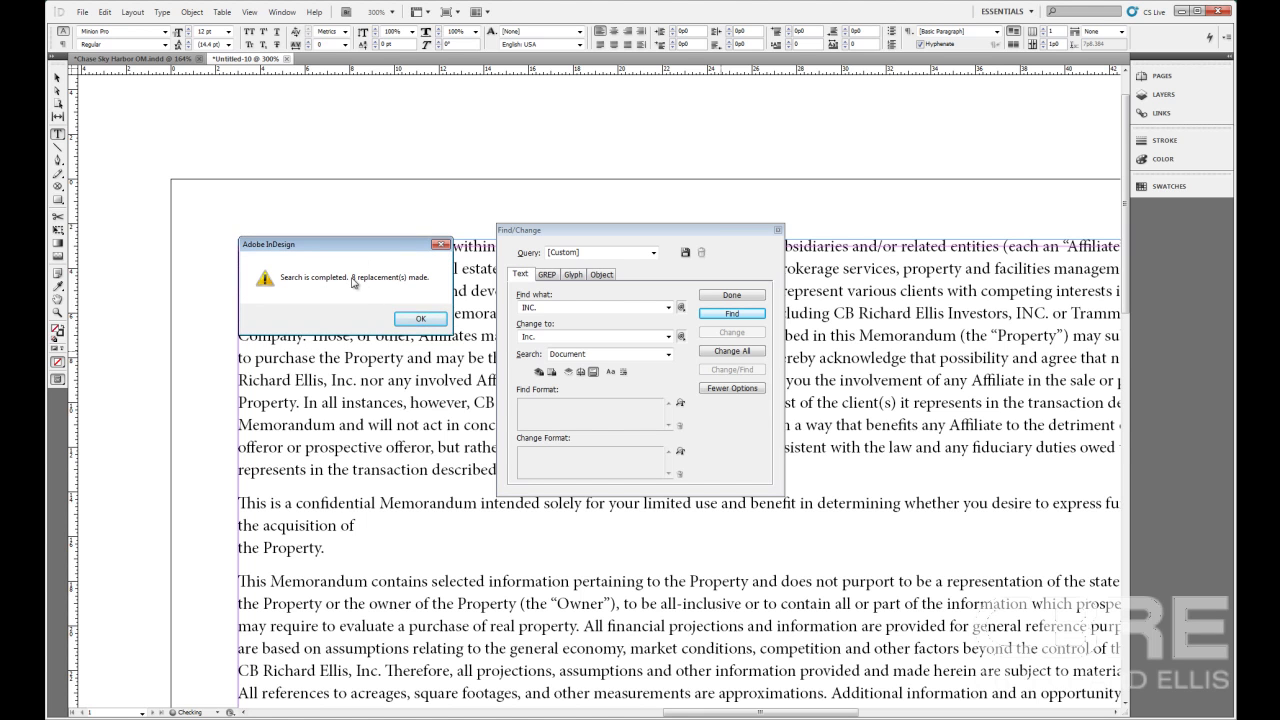
left_click(438, 320)
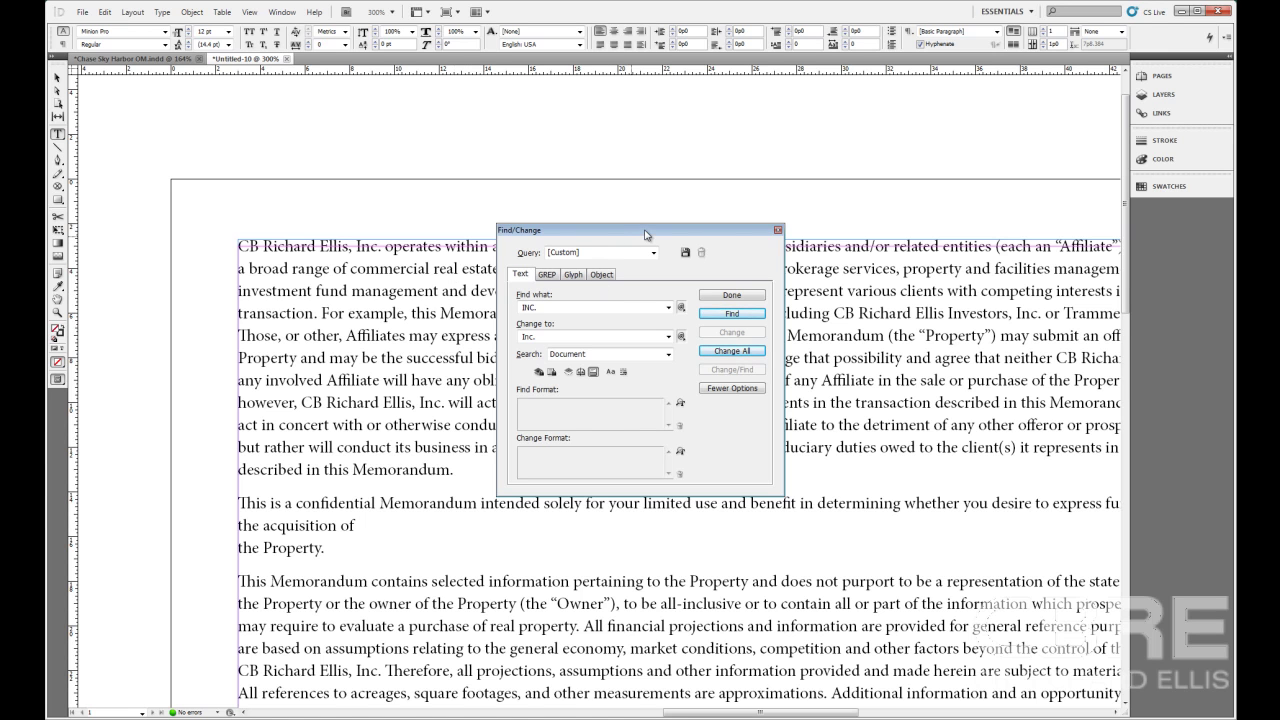
- Save the current INC.-to-Inc. search as a query named INC1Inc
left_click_drag(645, 235, 373, 301)
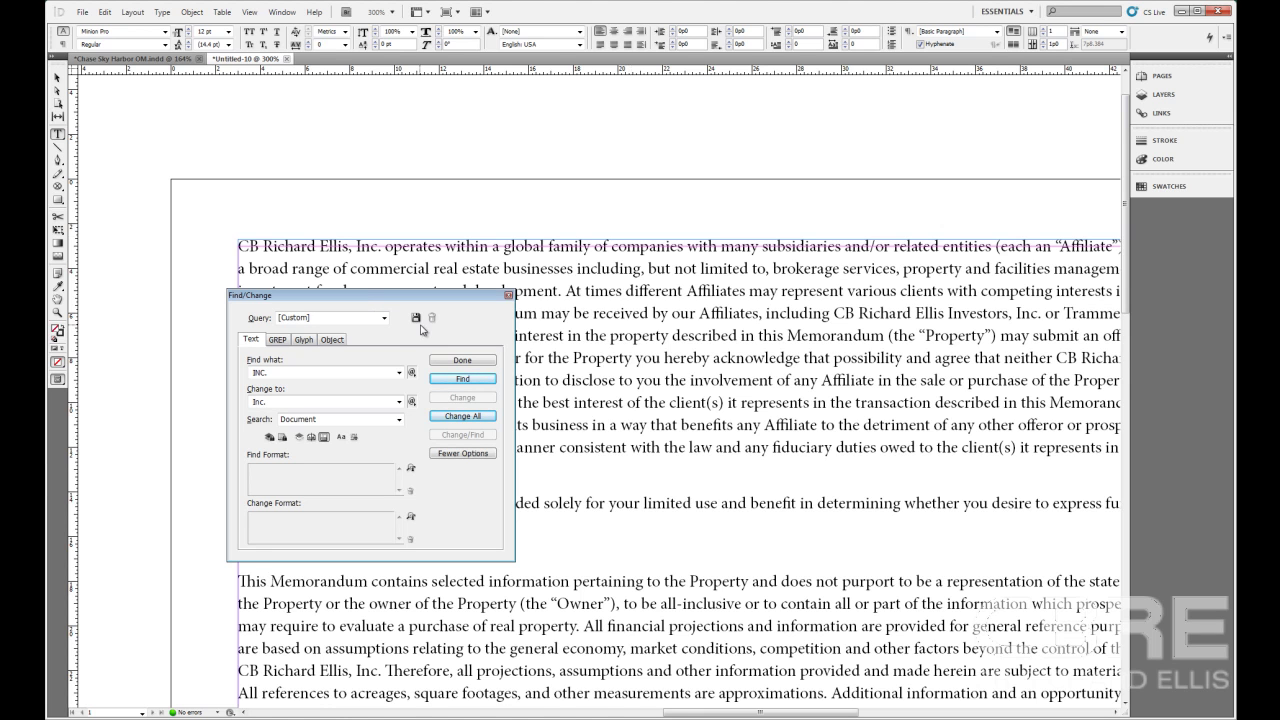
left_click(416, 319)
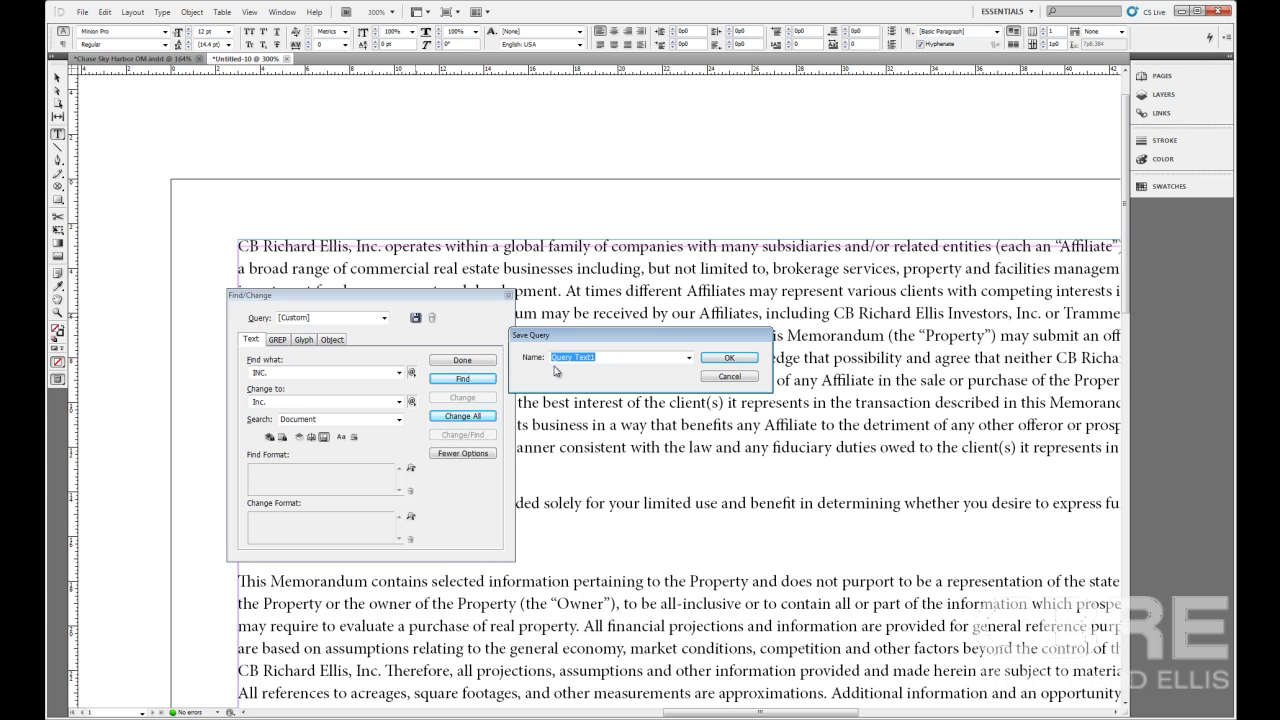
type("INC1Inc")
left_click(740, 358)
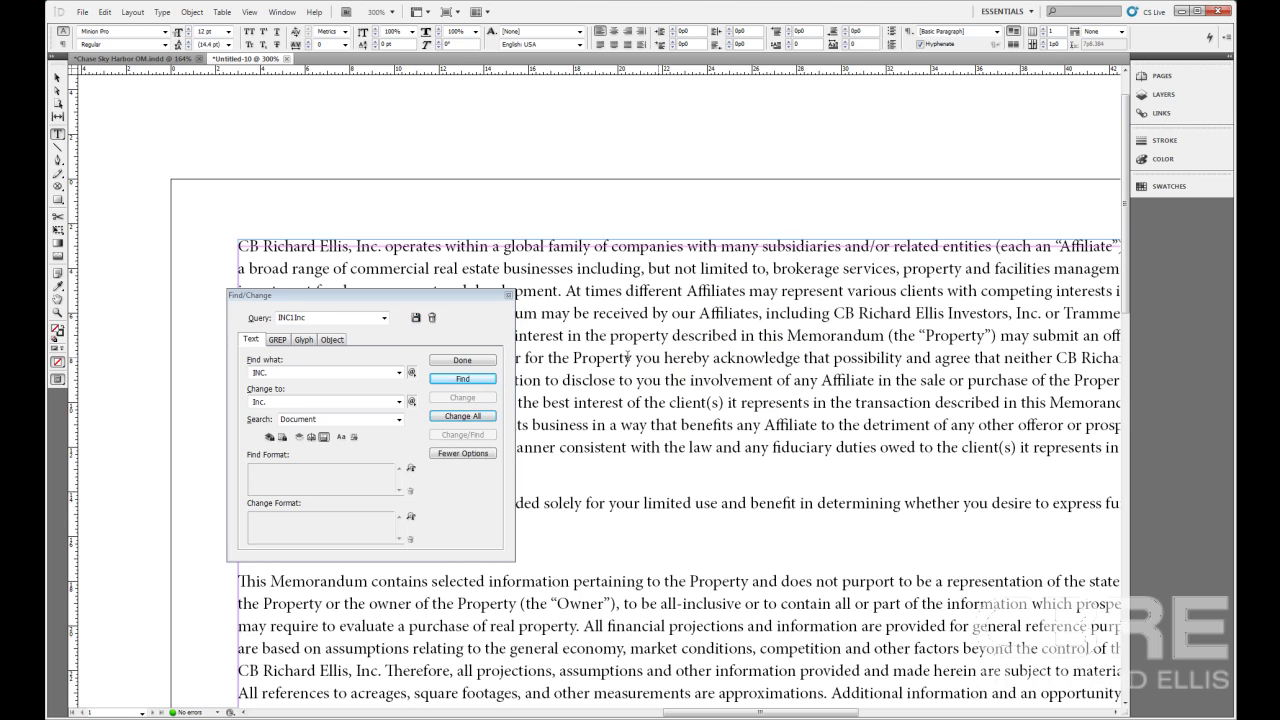
- Load the Dash to En-dash and Multiple Space to Single Space queries, then return to Text mode
left_click(383, 319)
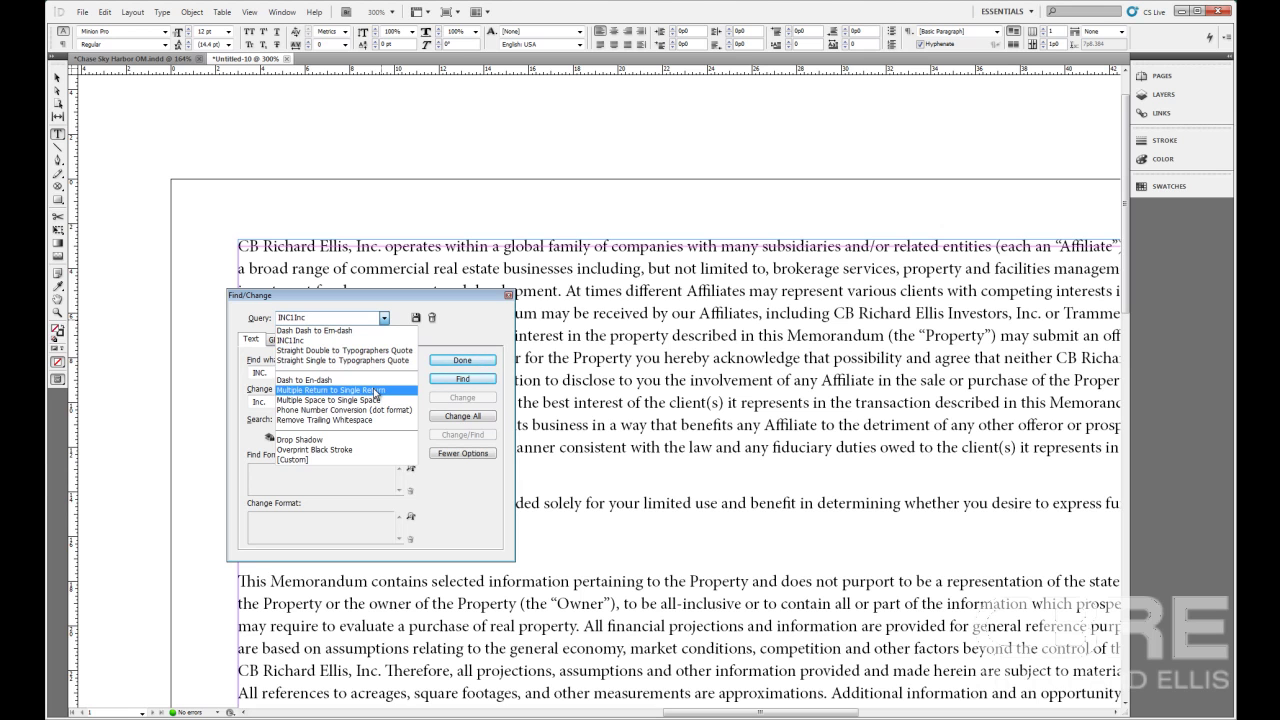
left_click(437, 301)
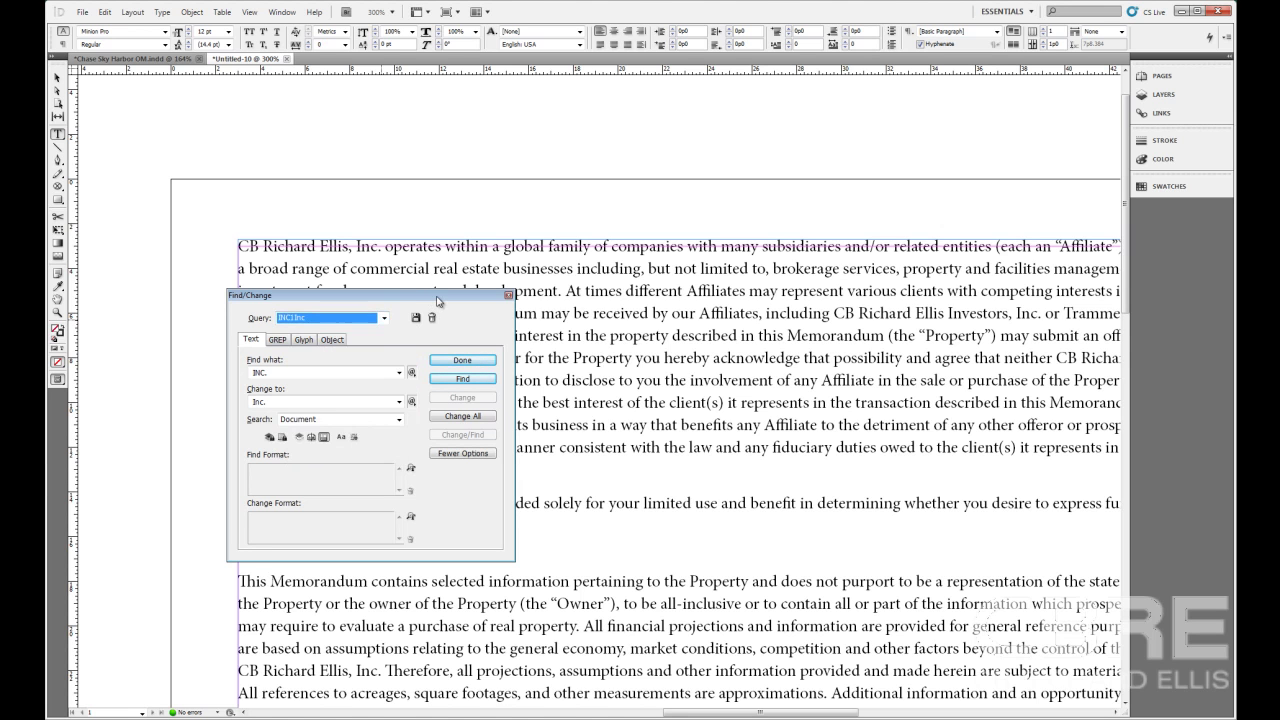
left_click(383, 318)
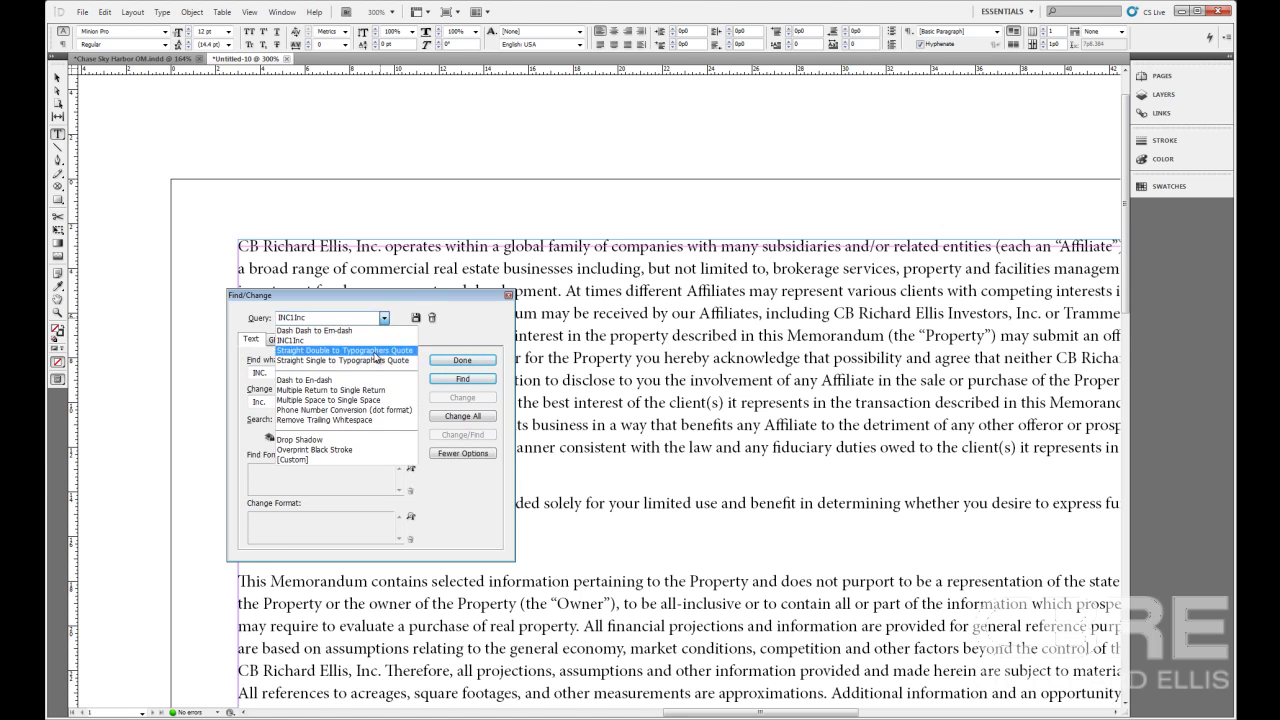
left_click(354, 381)
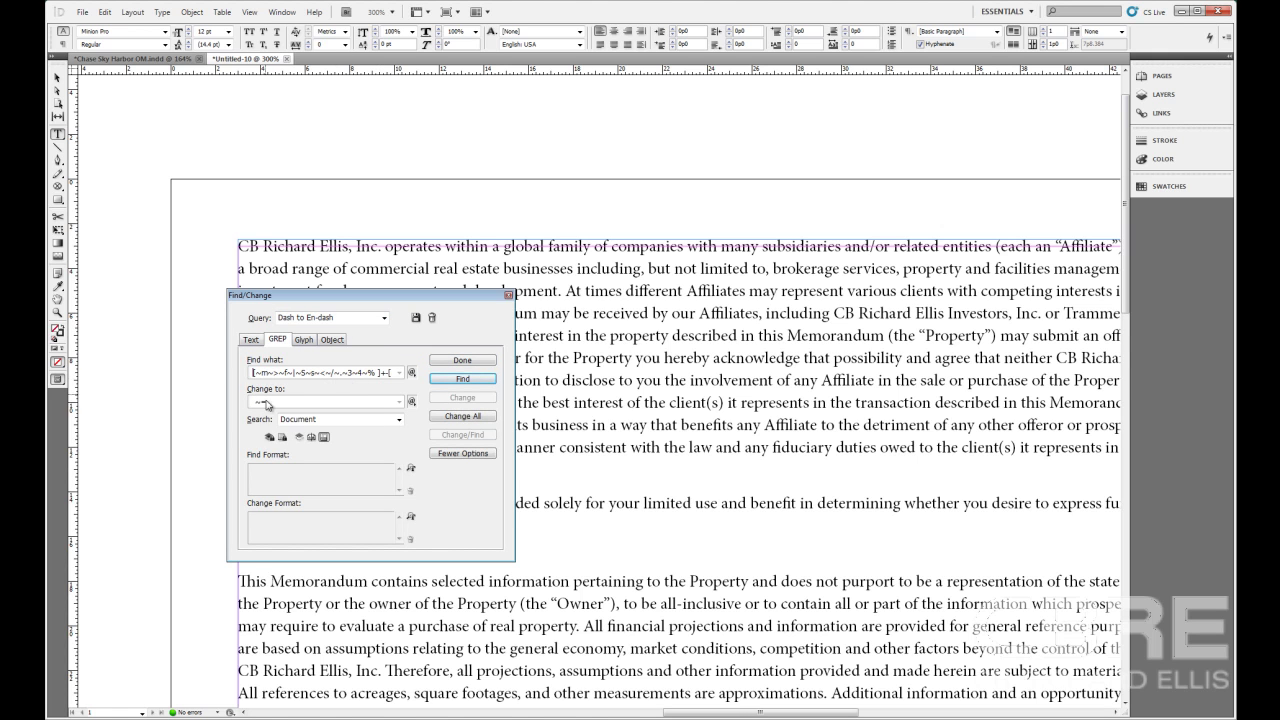
left_click(383, 318)
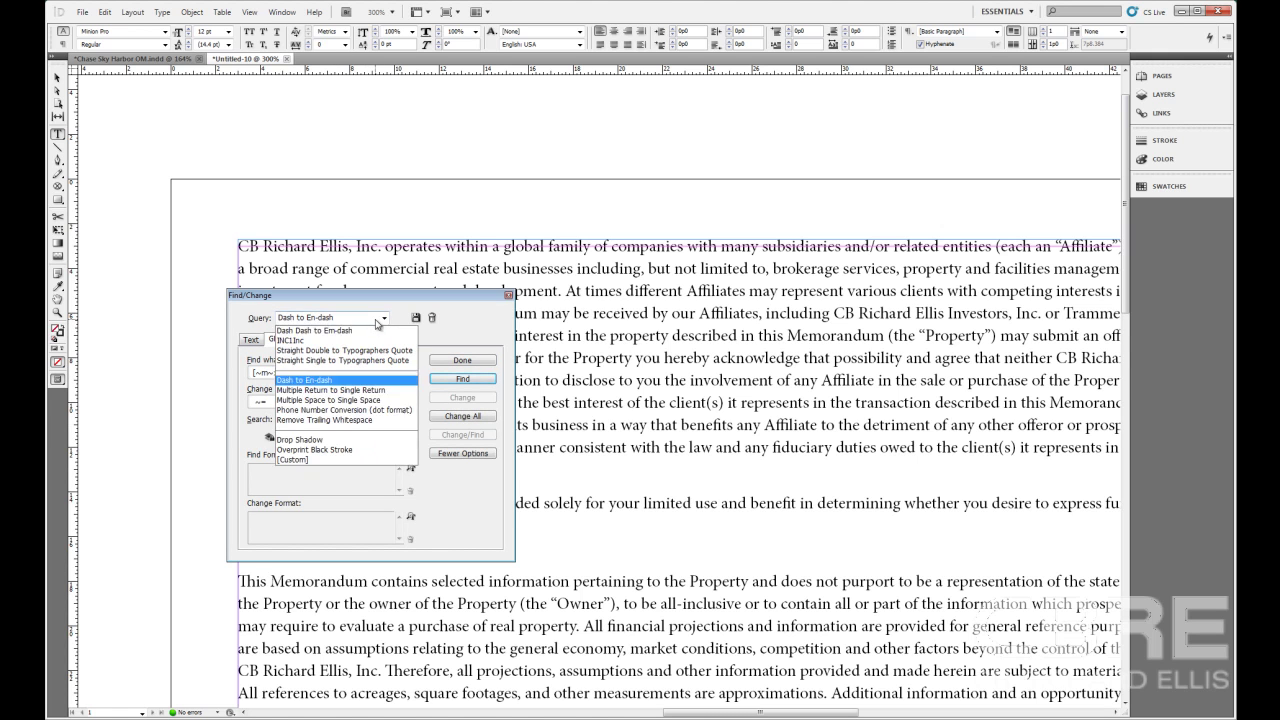
left_click(340, 400)
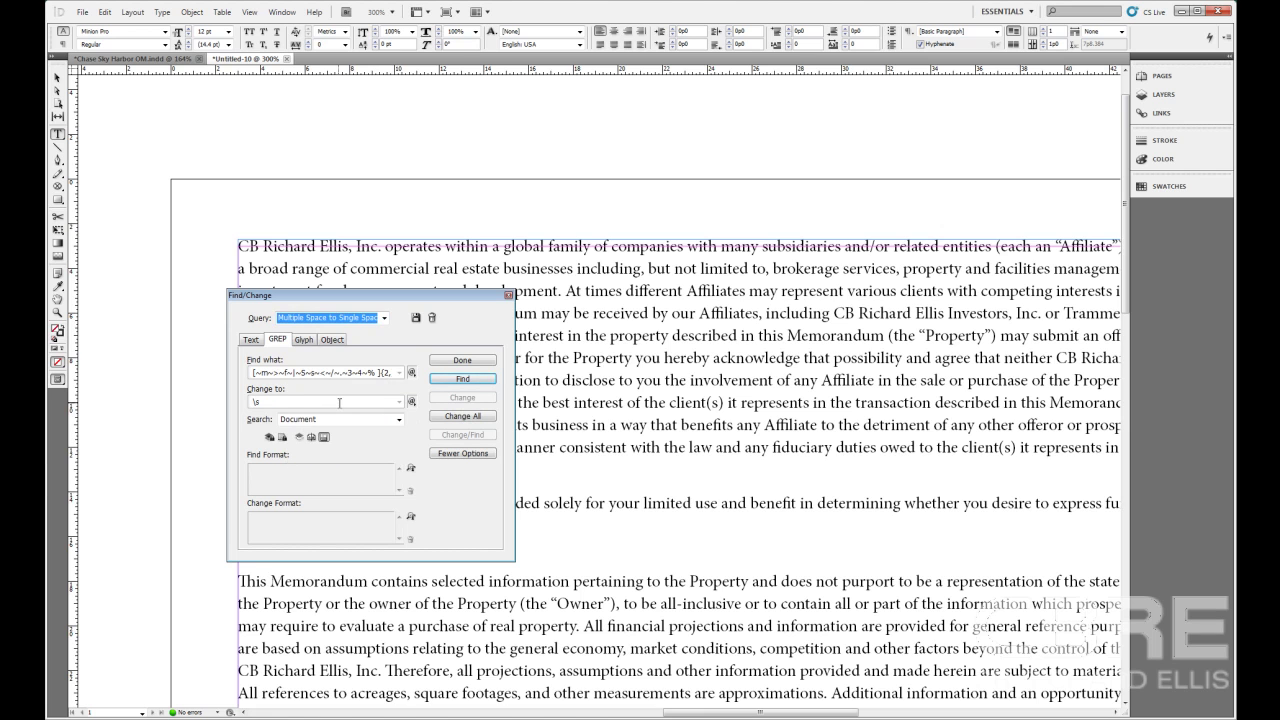
left_click(251, 339)
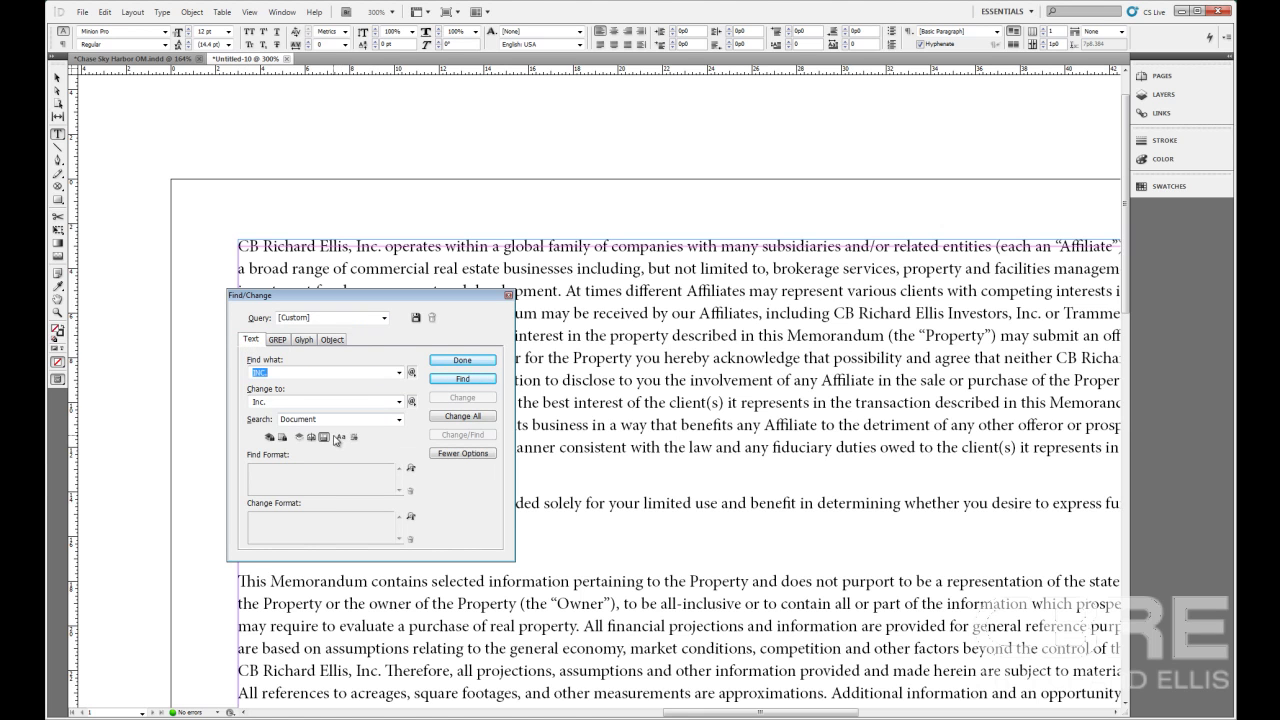